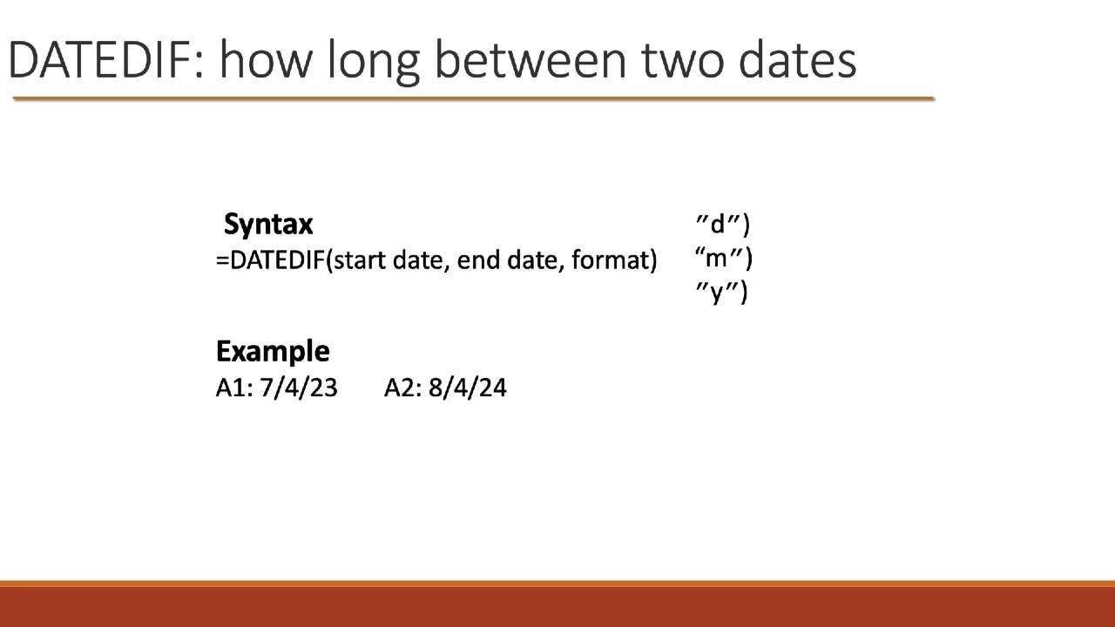
key(Right)
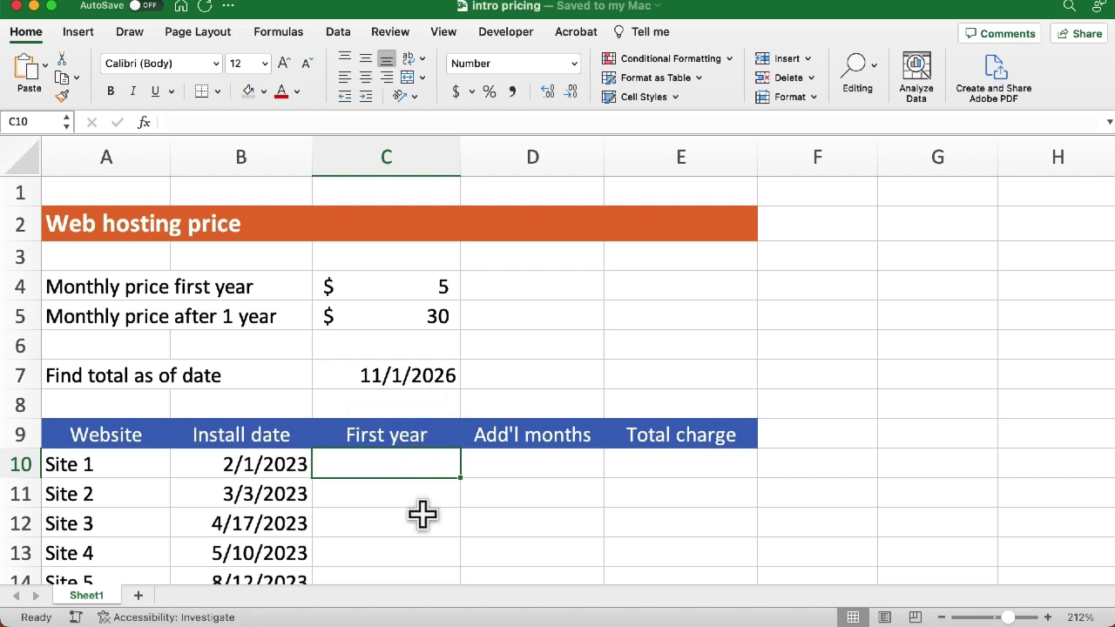
Enter the first-year charge formula =12*$C$4 for Site 1 in cell C10, with an absolute reference to the monthly price
text(=12)
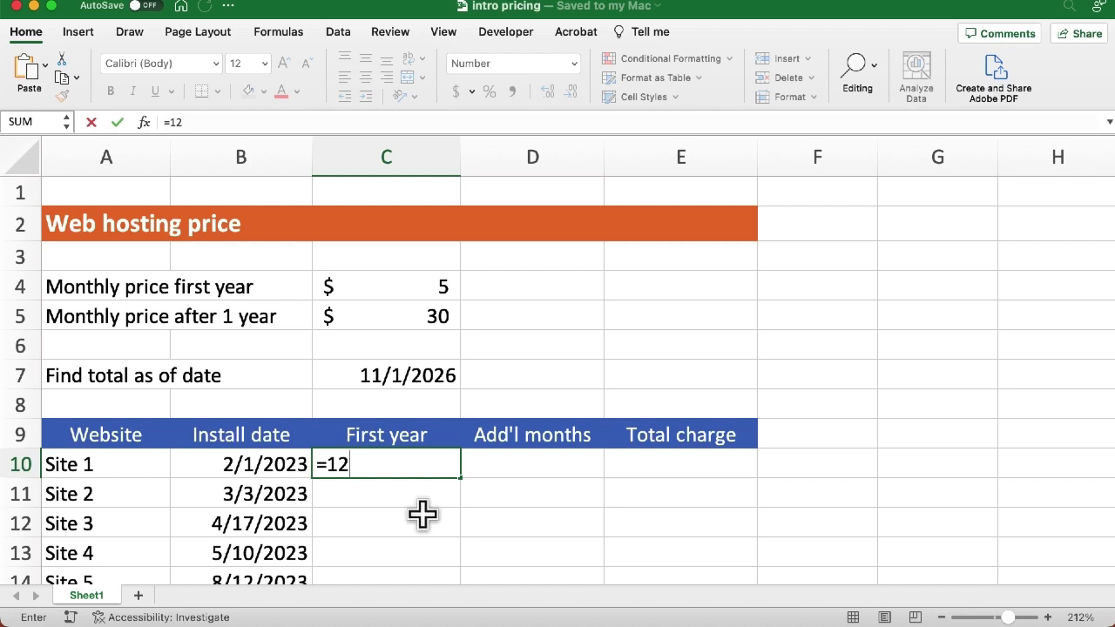
text(*)
click(404, 285)
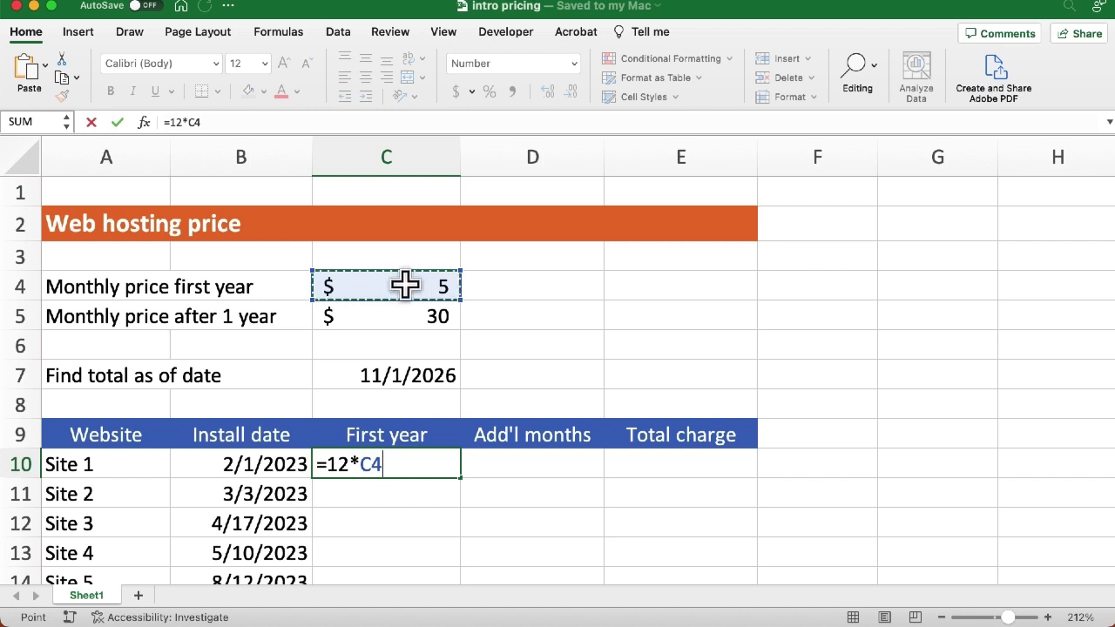
key(super+t)
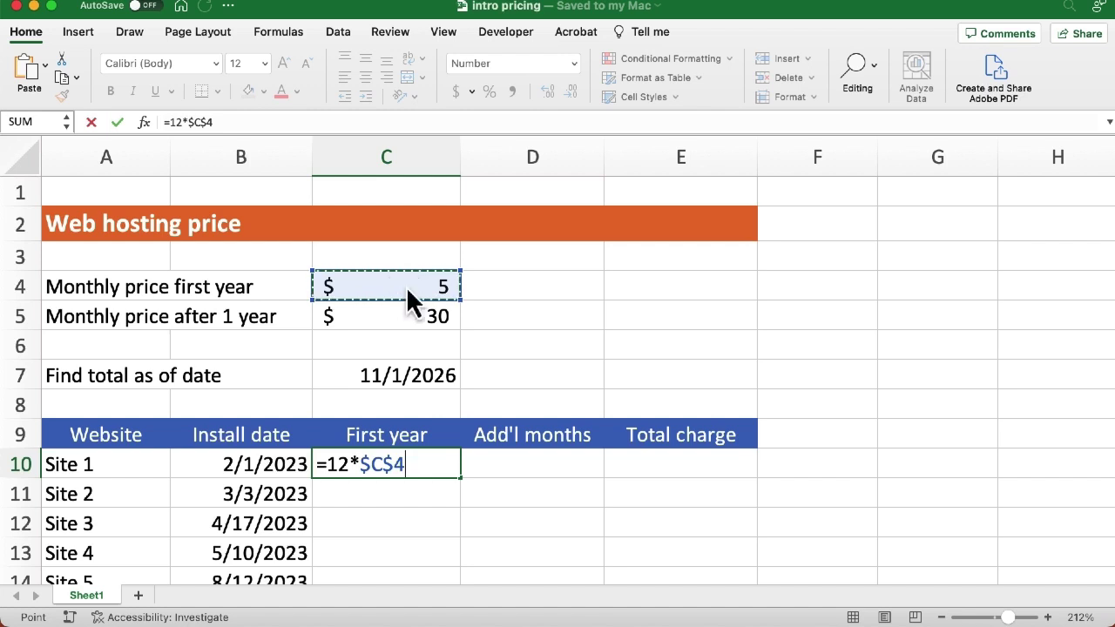
key(Tab)
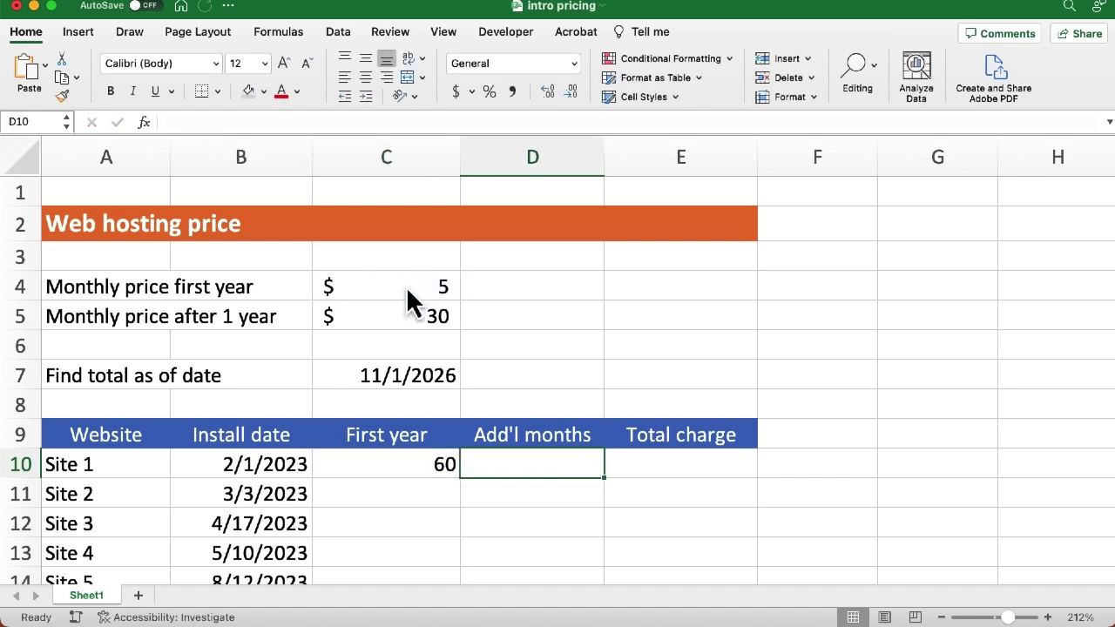
Build the formula =datedif(B10,$C$7,"m") in D10 to count Site 1's months from the install date to the as-of date
scroll(664, 296, down, 3)
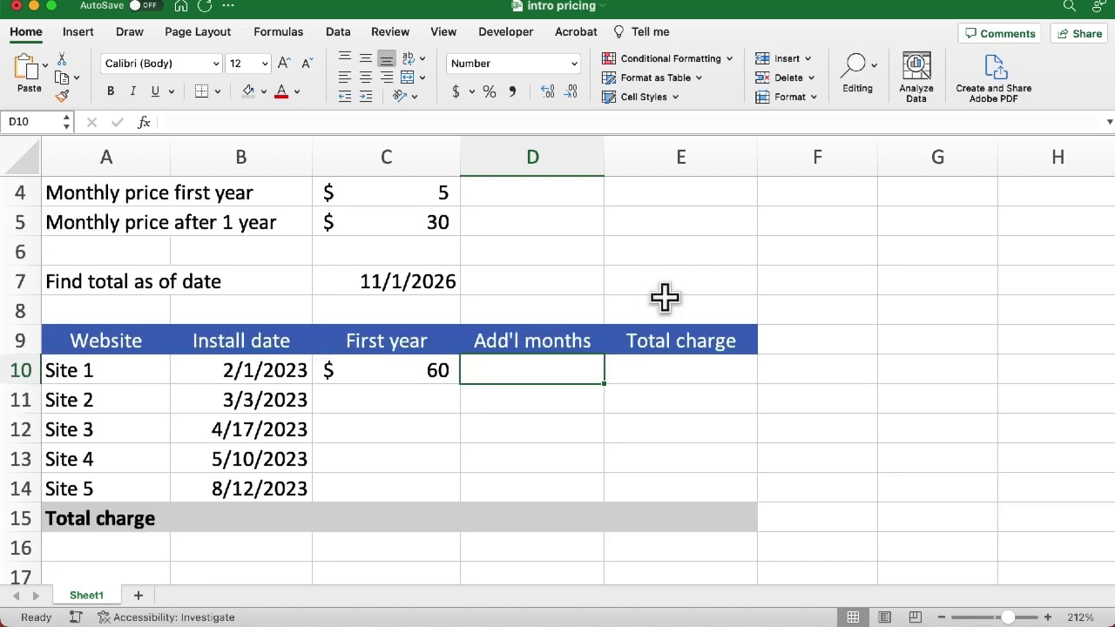
text(=dat)
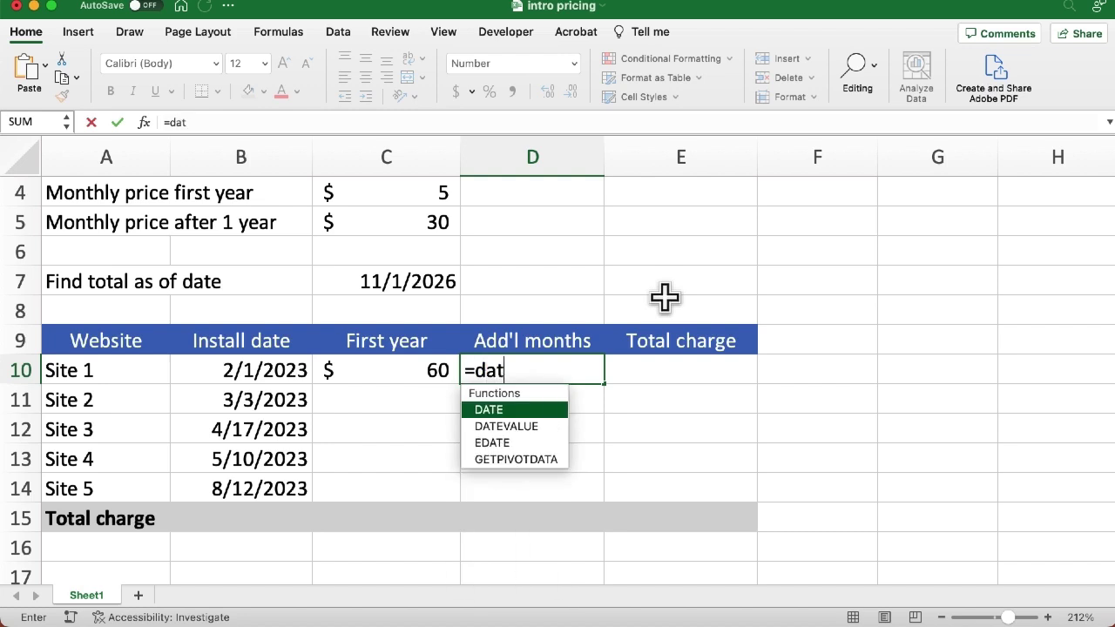
text(e)
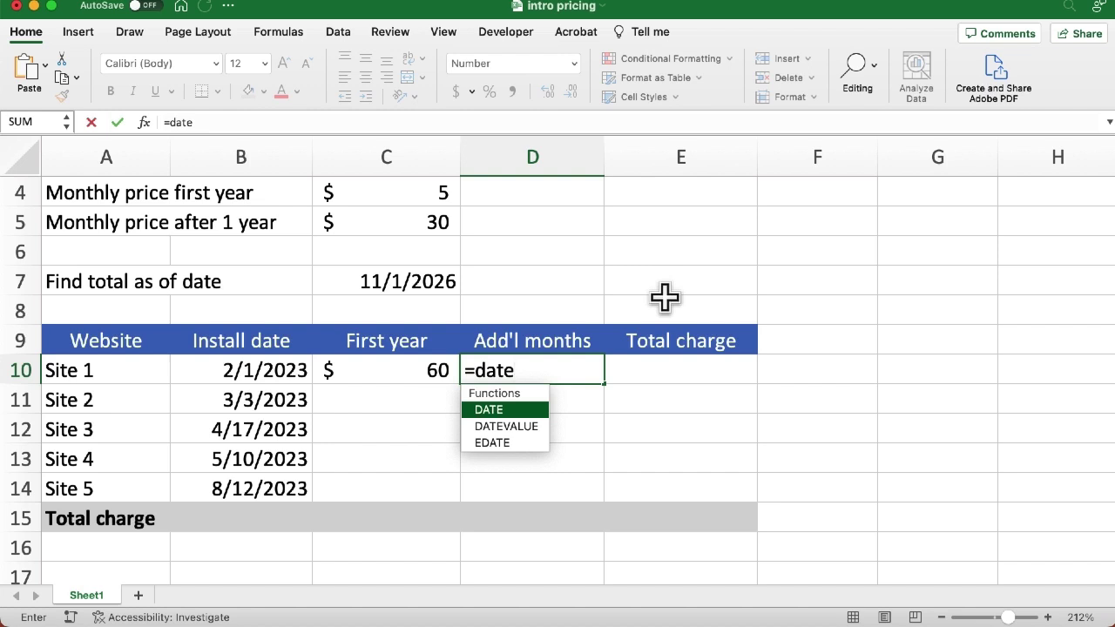
text(dif)
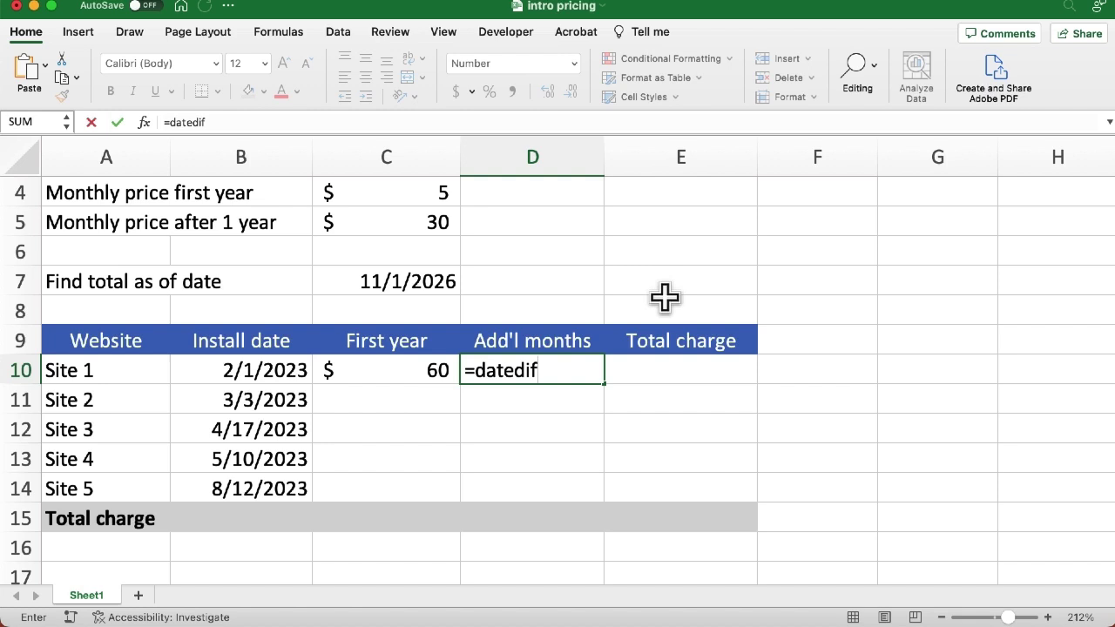
text(()
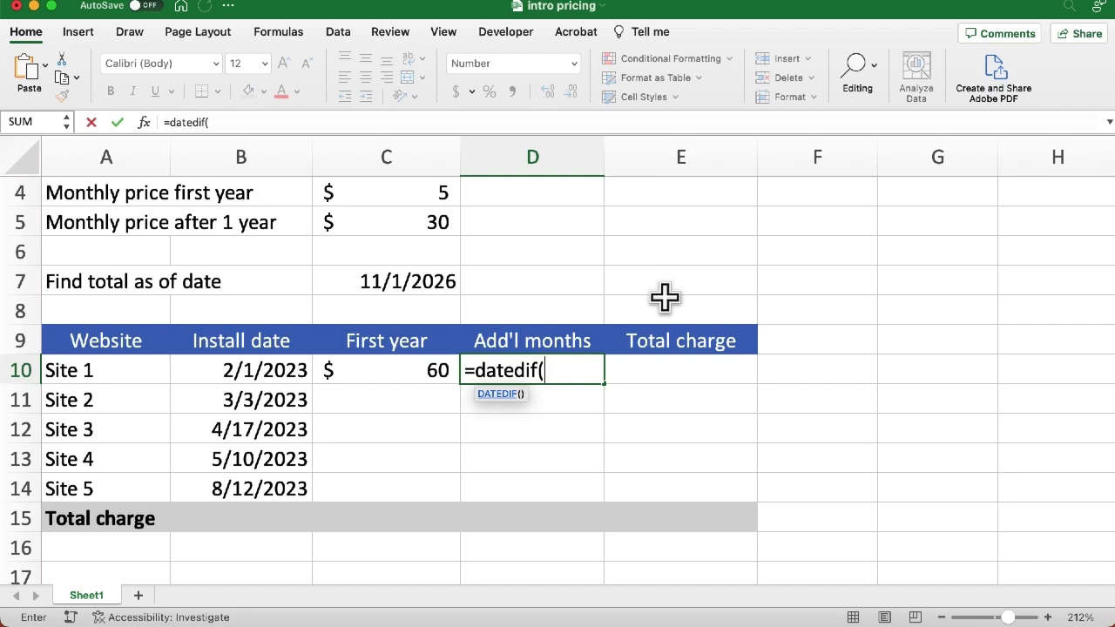
click(273, 373)
text(,)
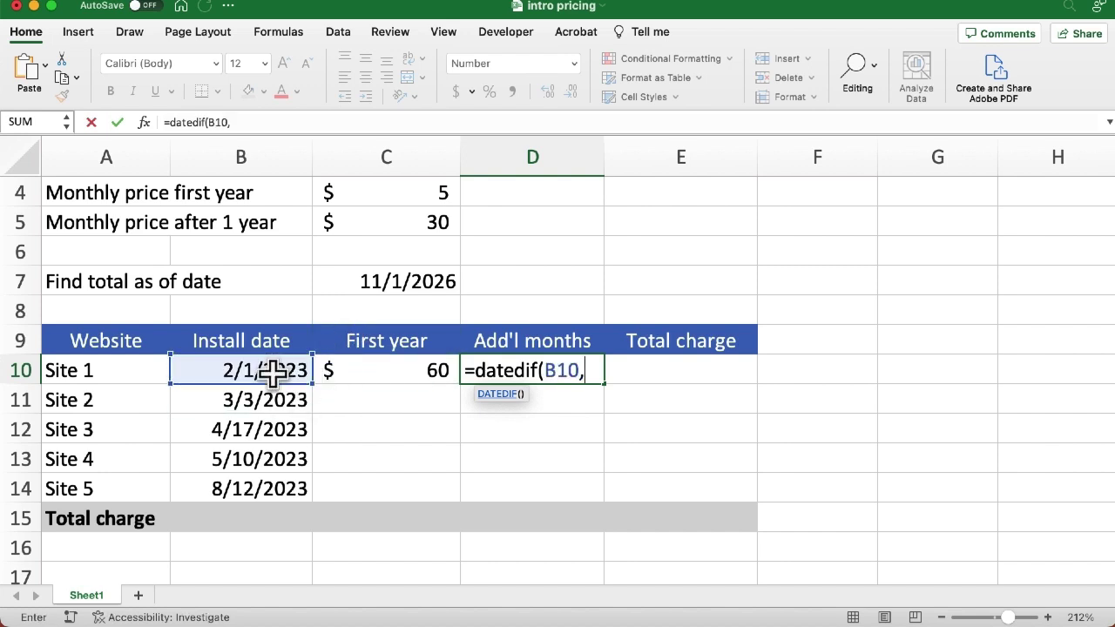
click(408, 280)
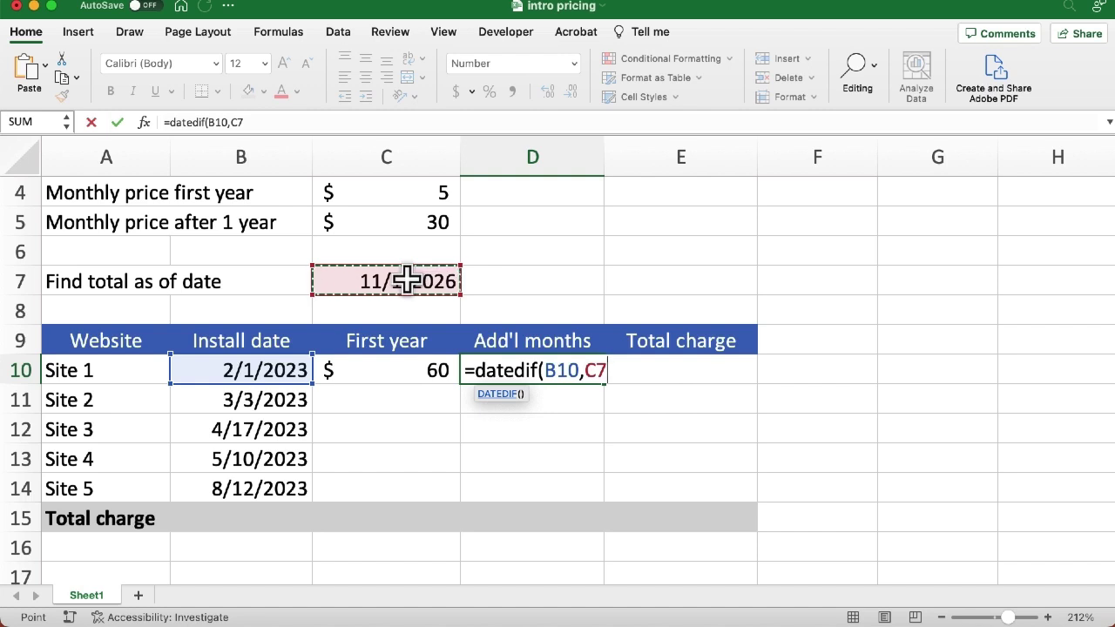
key(F4)
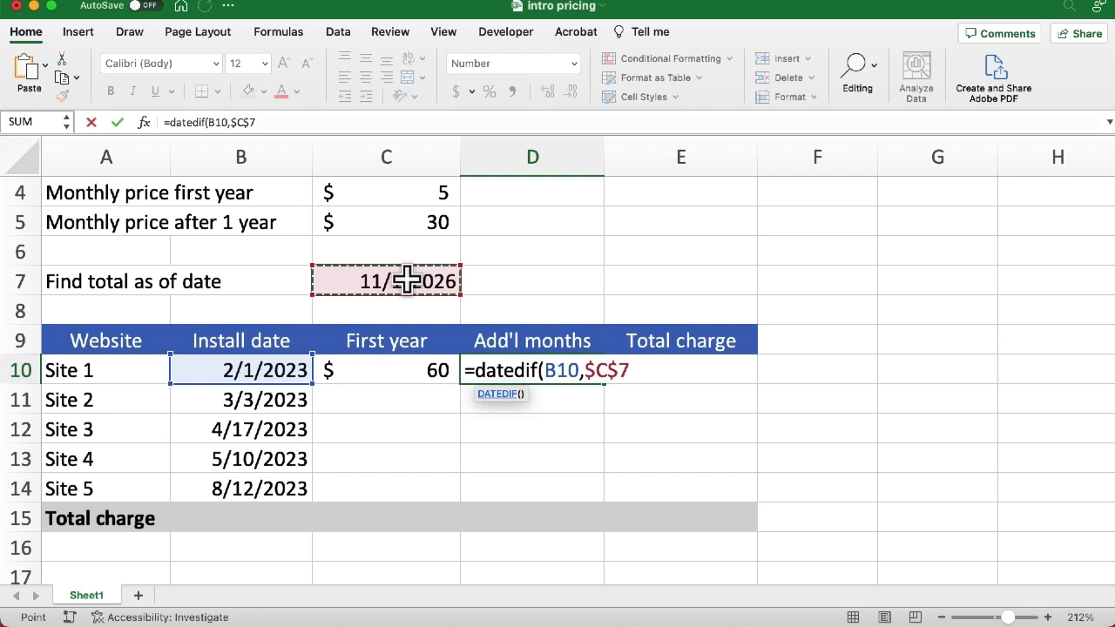
text(,)
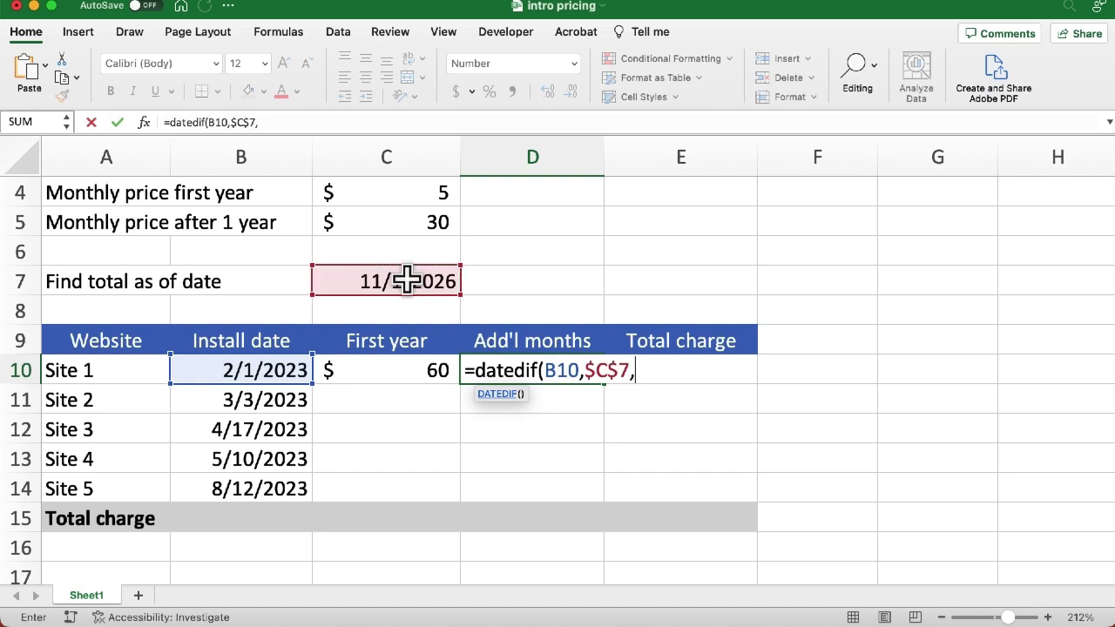
text("m"))
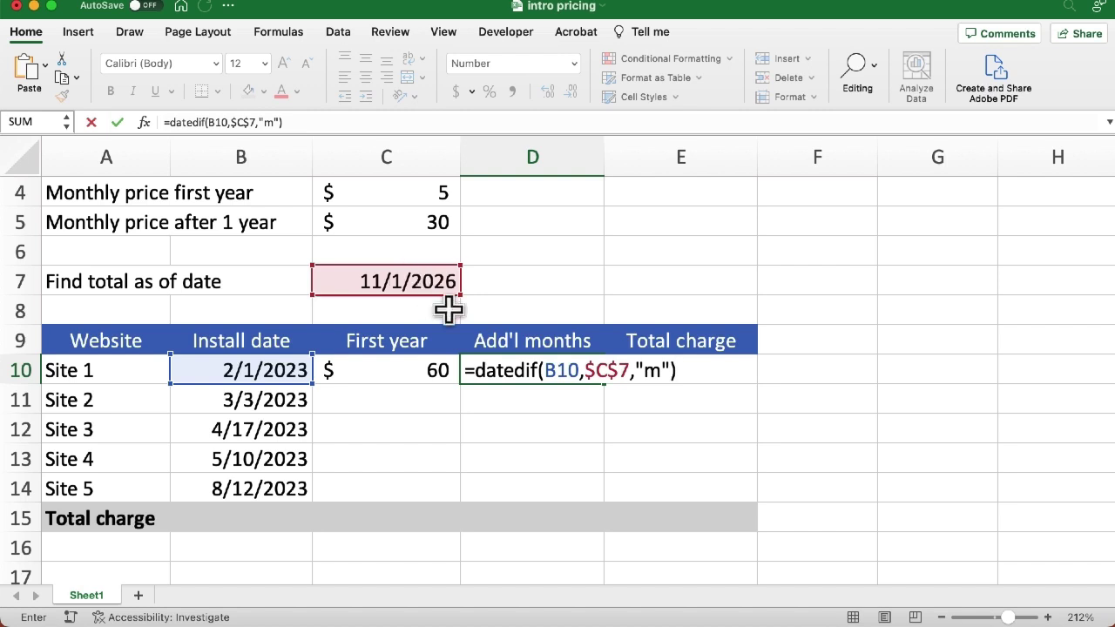
Wrap the DATEDIF expression in D10 in parentheses, subtract 12 from it, and commit the formula
click(477, 372)
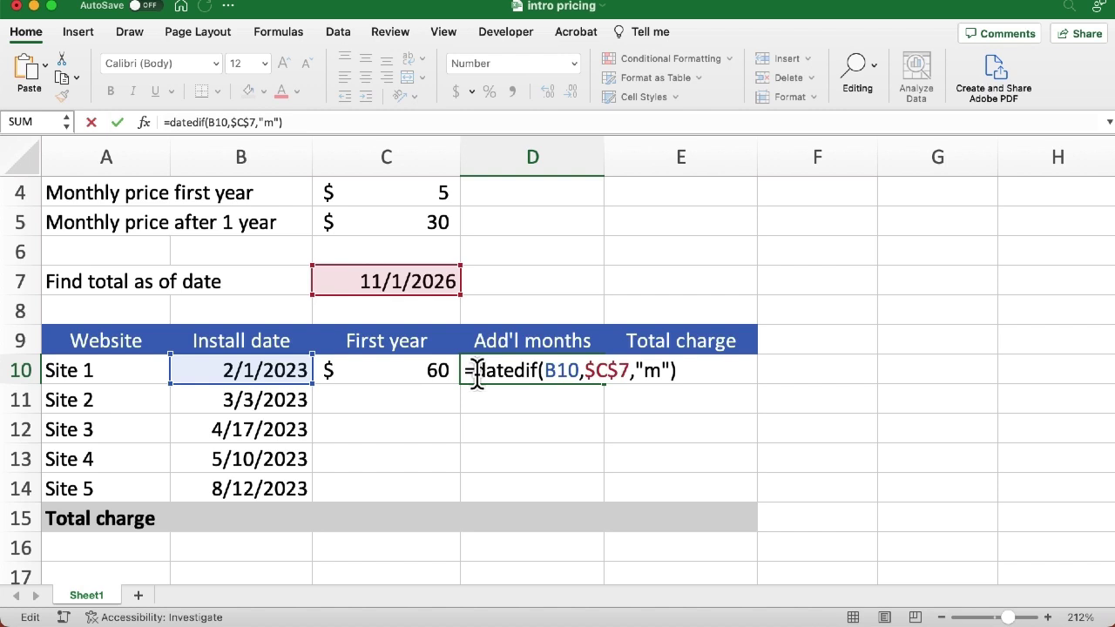
text(()
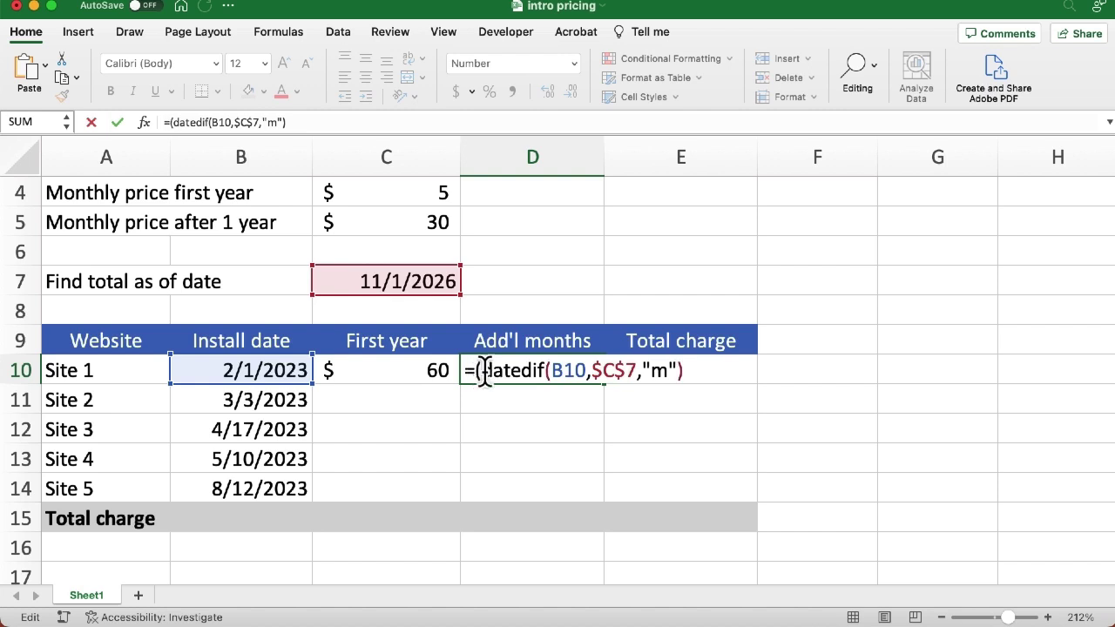
click(697, 371)
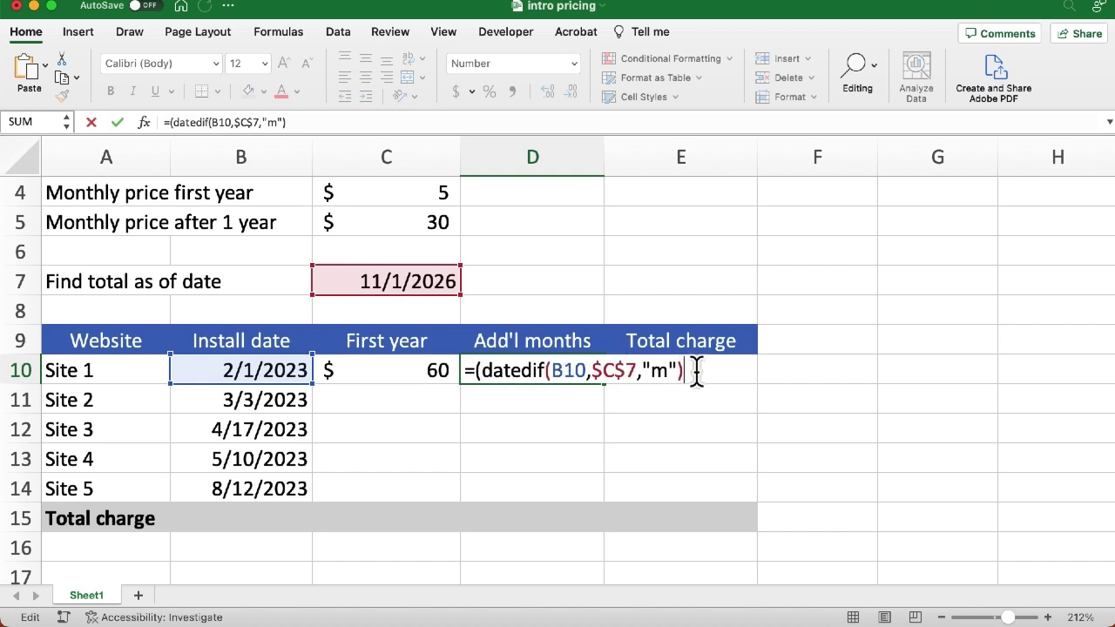
text()-12)
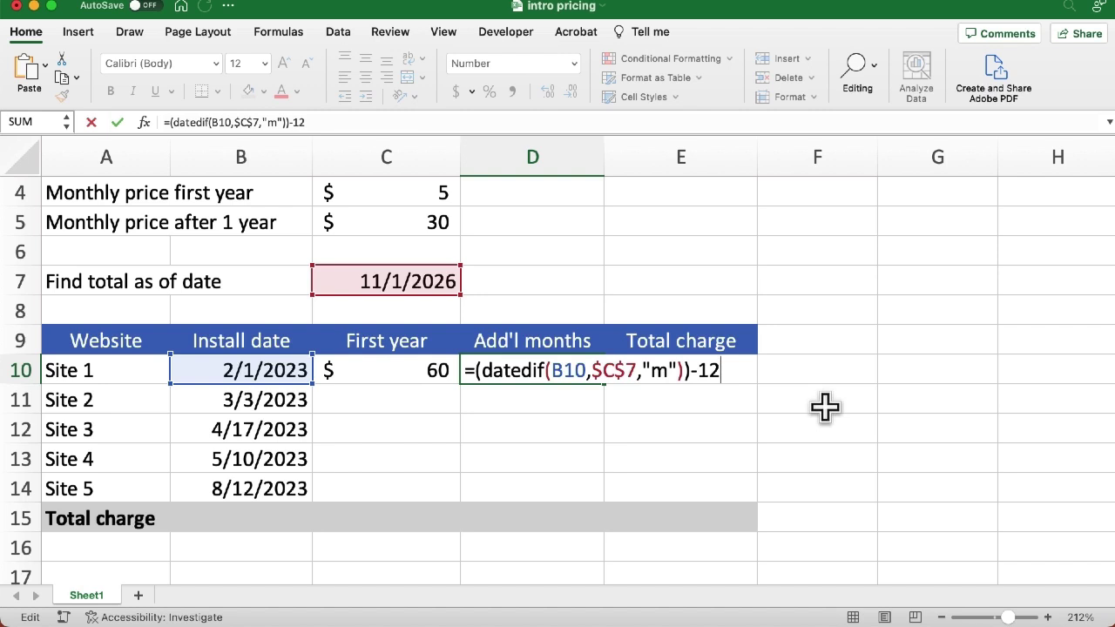
key(Tab)
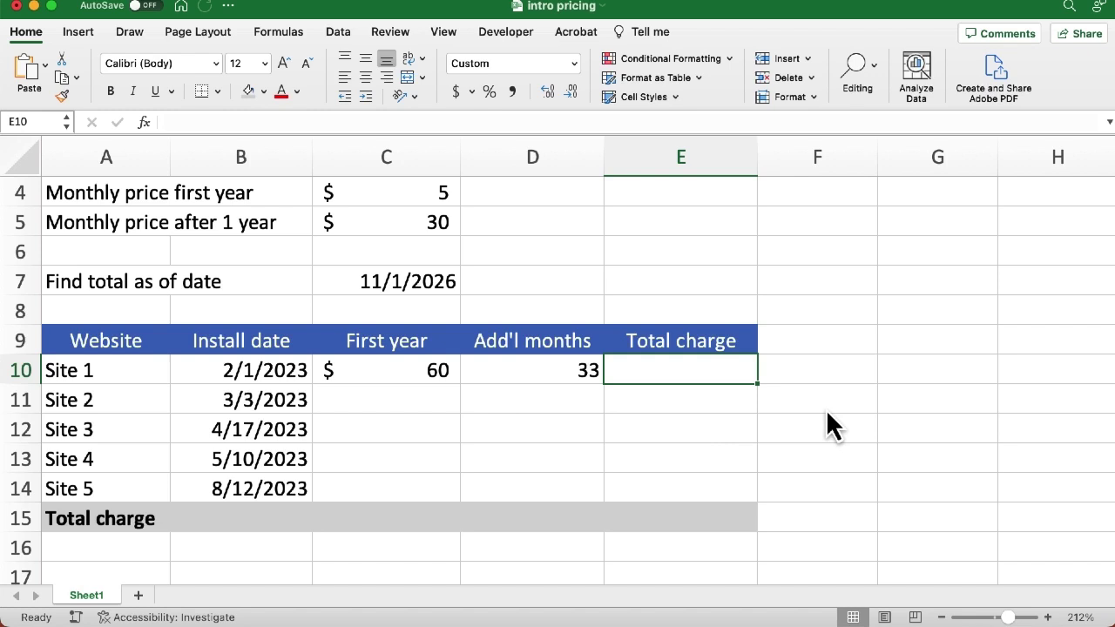
Enter Site 1's total charge formula =C10+D10*$C$5 in cell E10, keeping the price reference absolute
text(=)
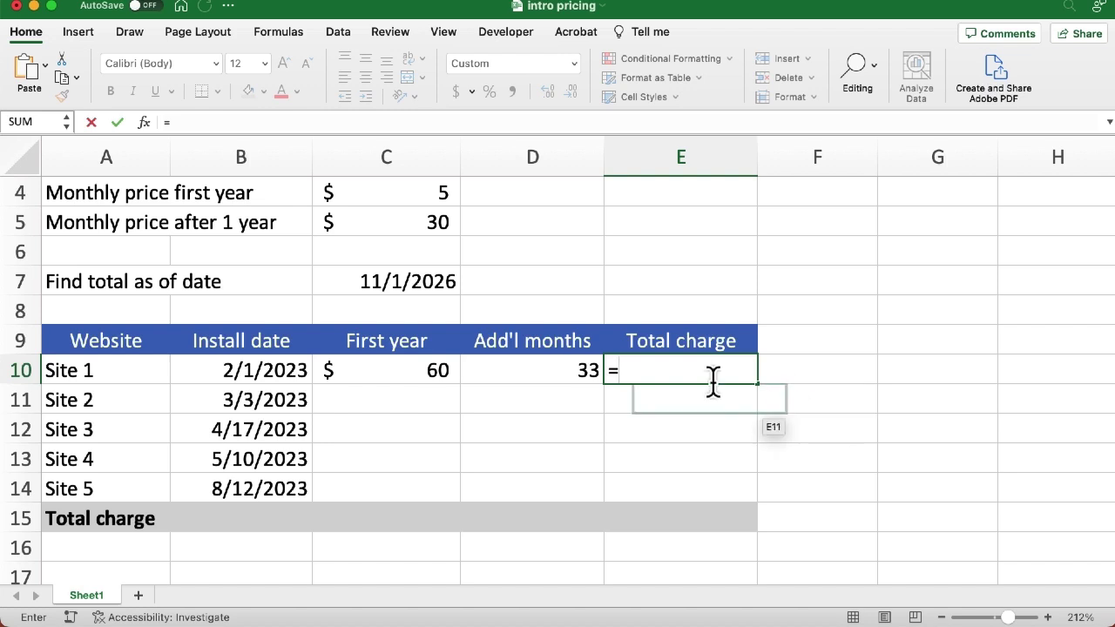
click(394, 372)
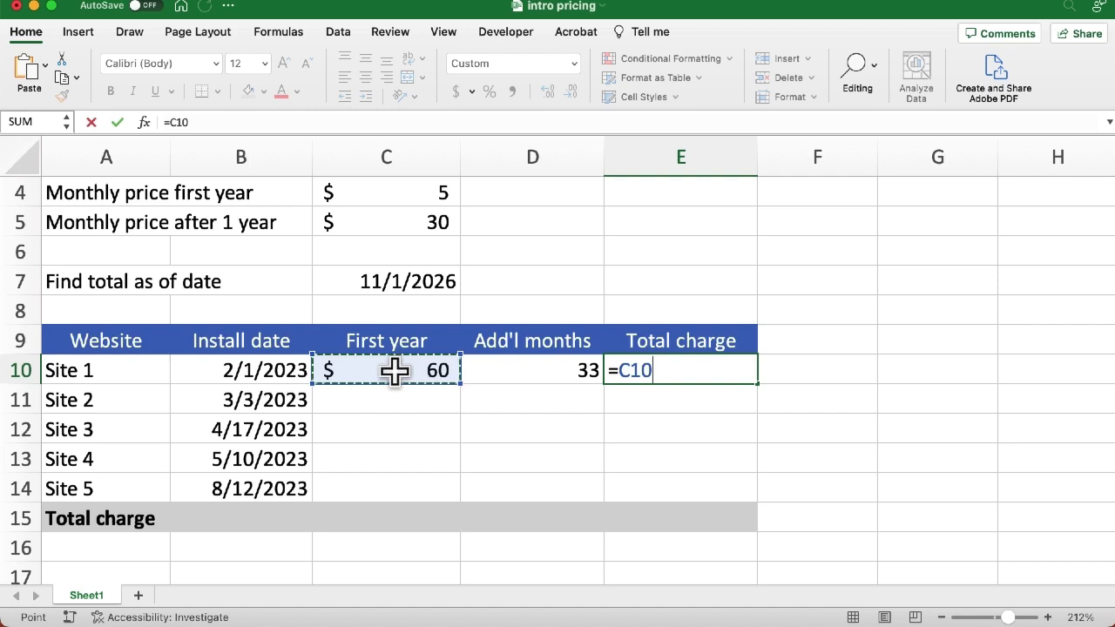
text(+)
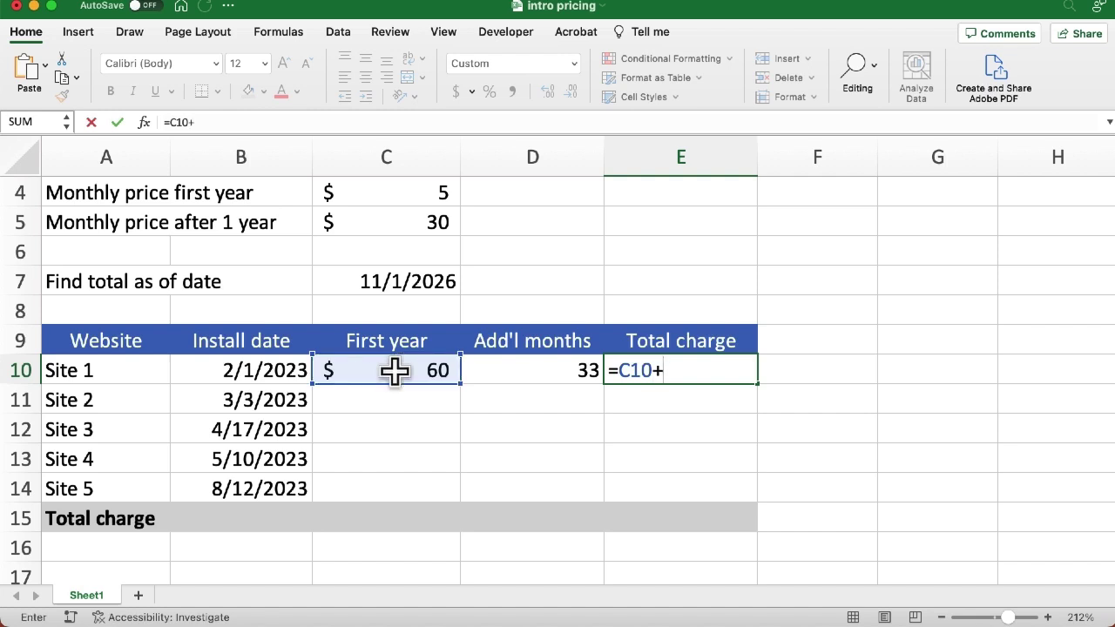
click(545, 370)
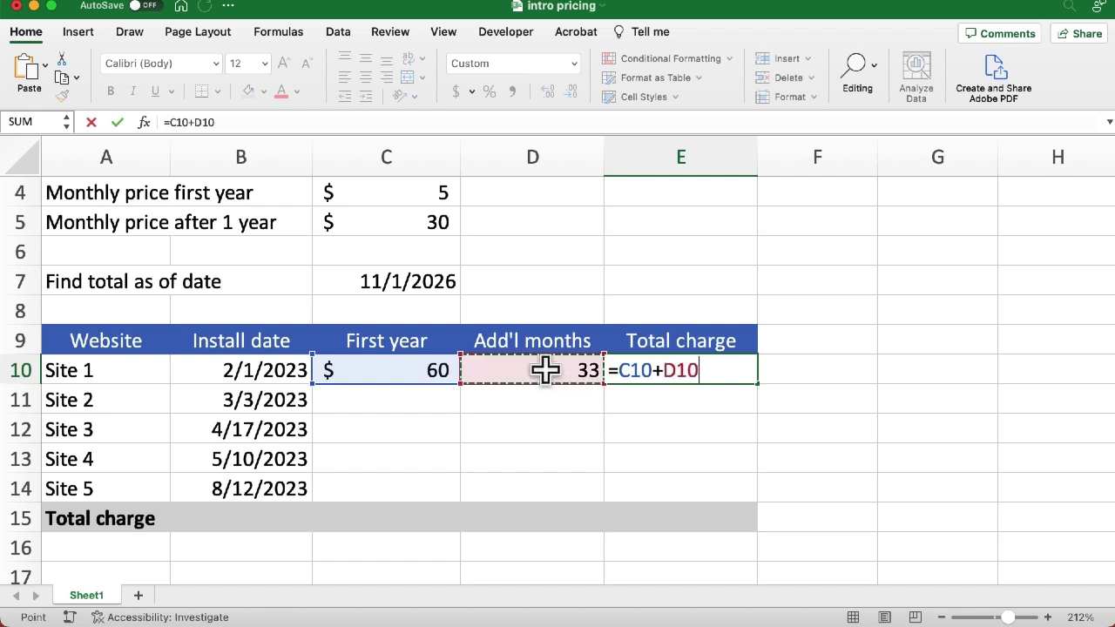
text(*)
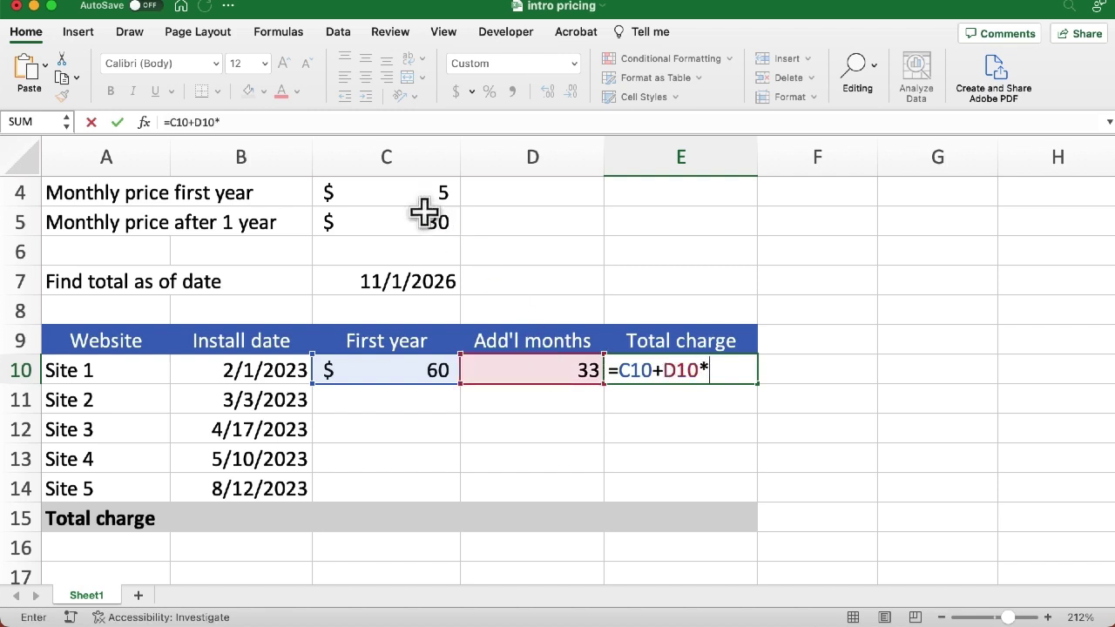
click(392, 221)
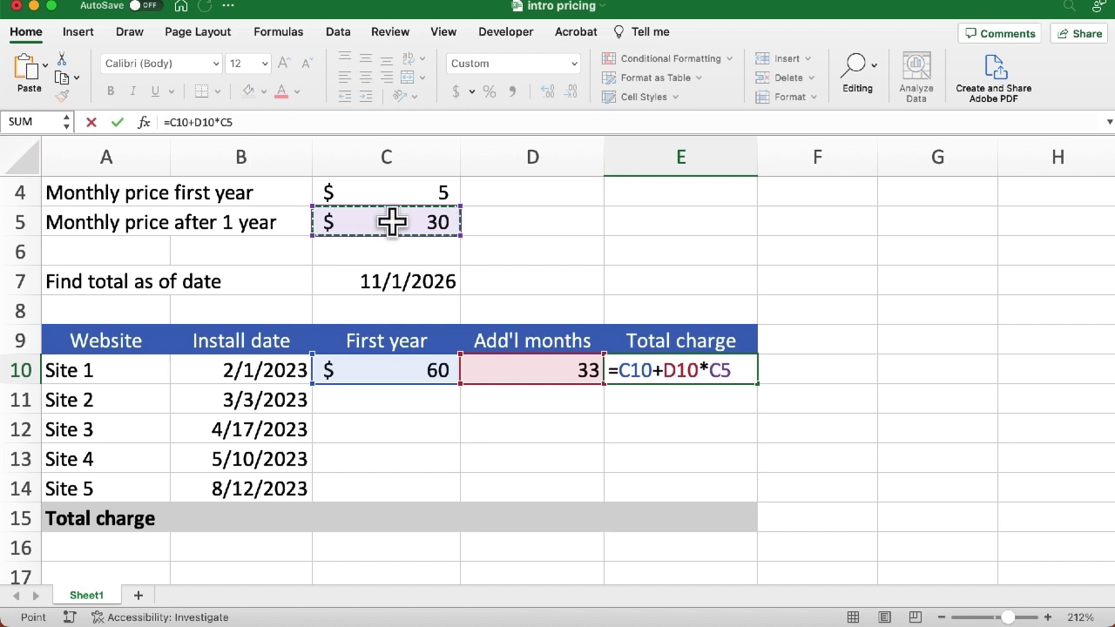
key(F4)
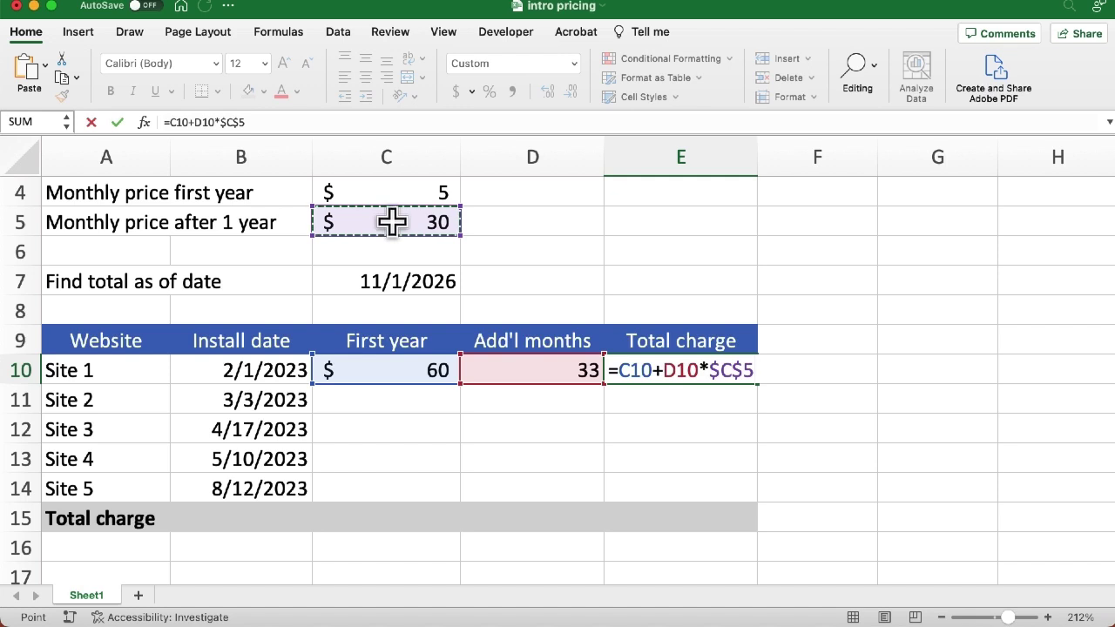
key(Return)
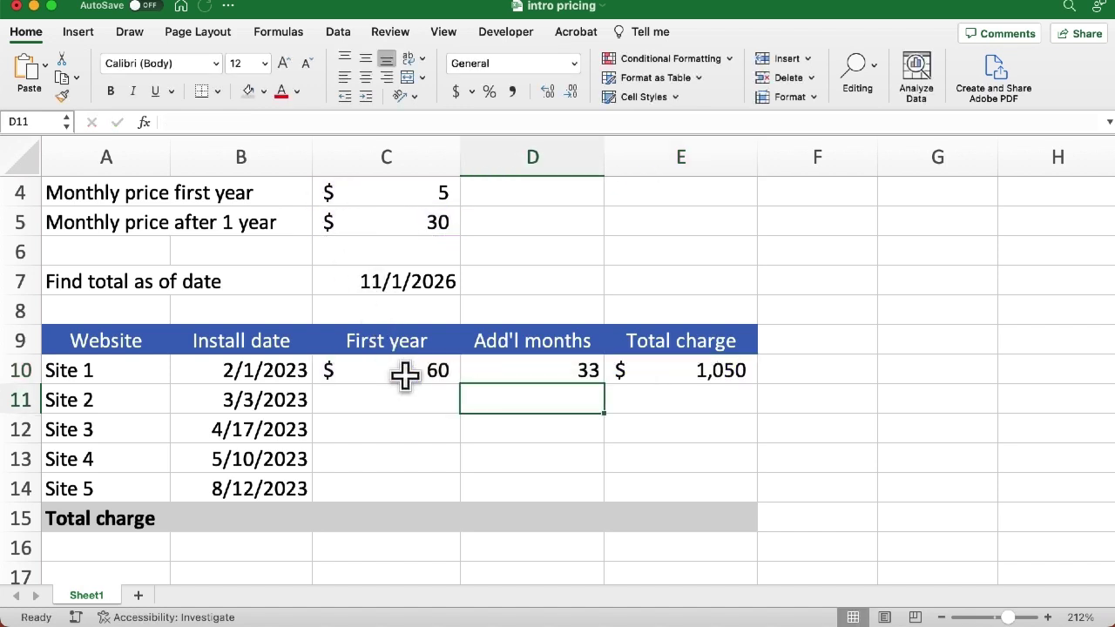
Fill the Site 1 formulas in C10:E10 down through row 14 for Sites 2 to 5
drag(402, 371, 660, 370)
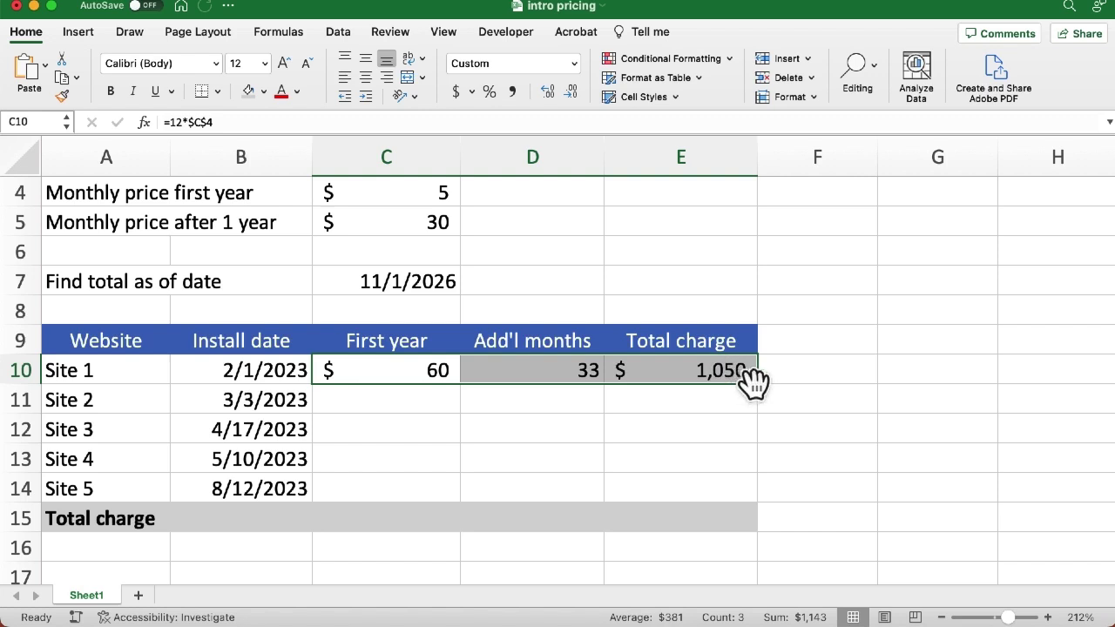
drag(754, 385, 757, 494)
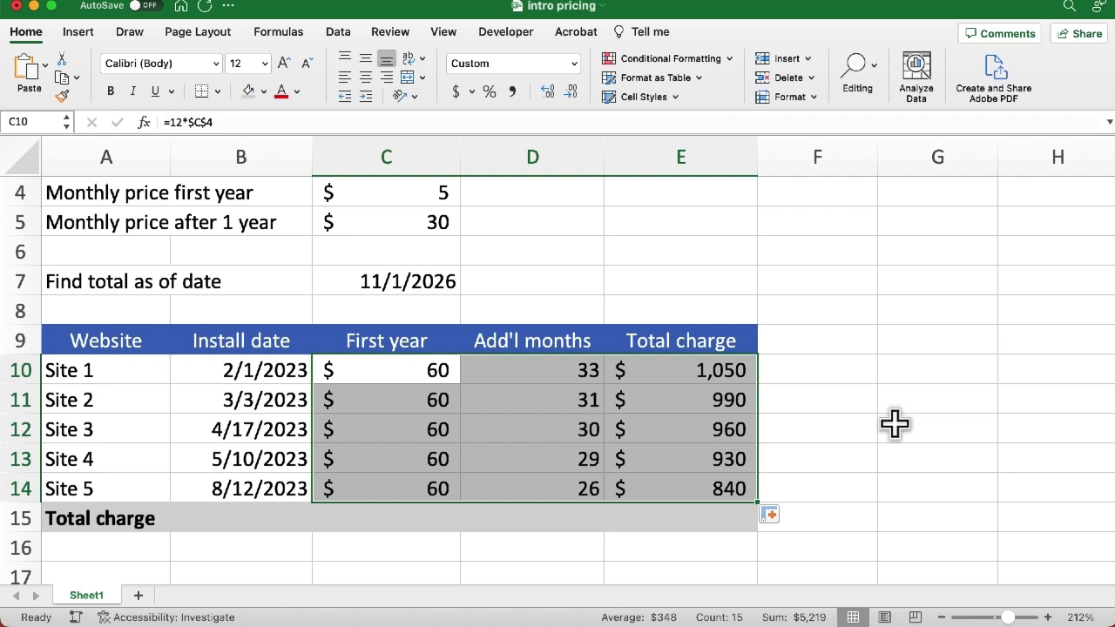
Examine the number format settings of the Add'l months cell D10 in Format Cells, and leave without changing them
click(566, 371)
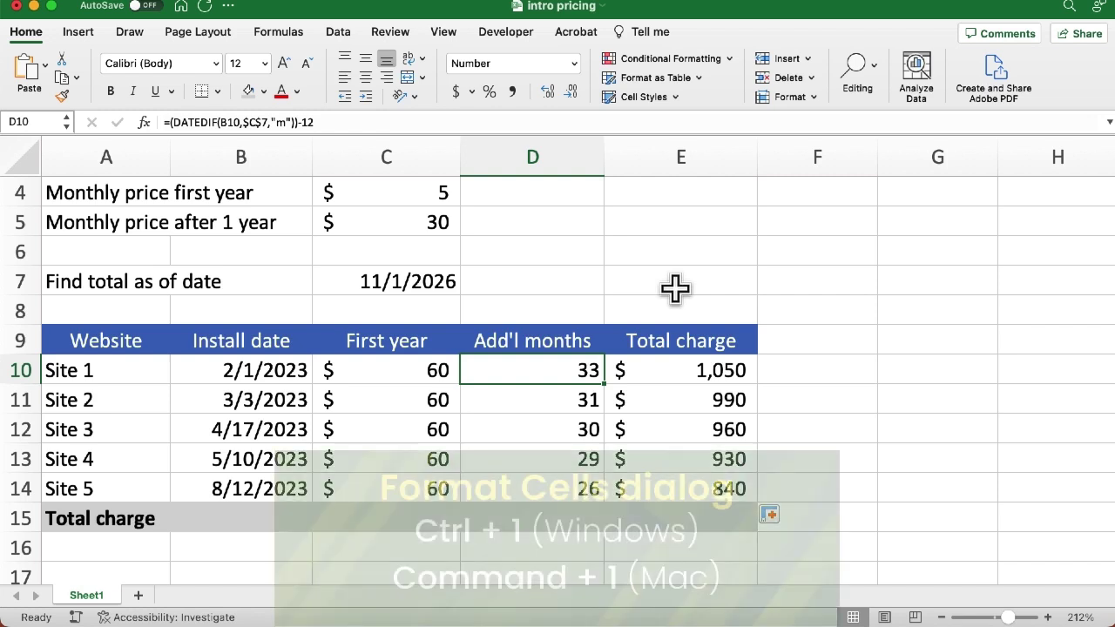
key(super+1)
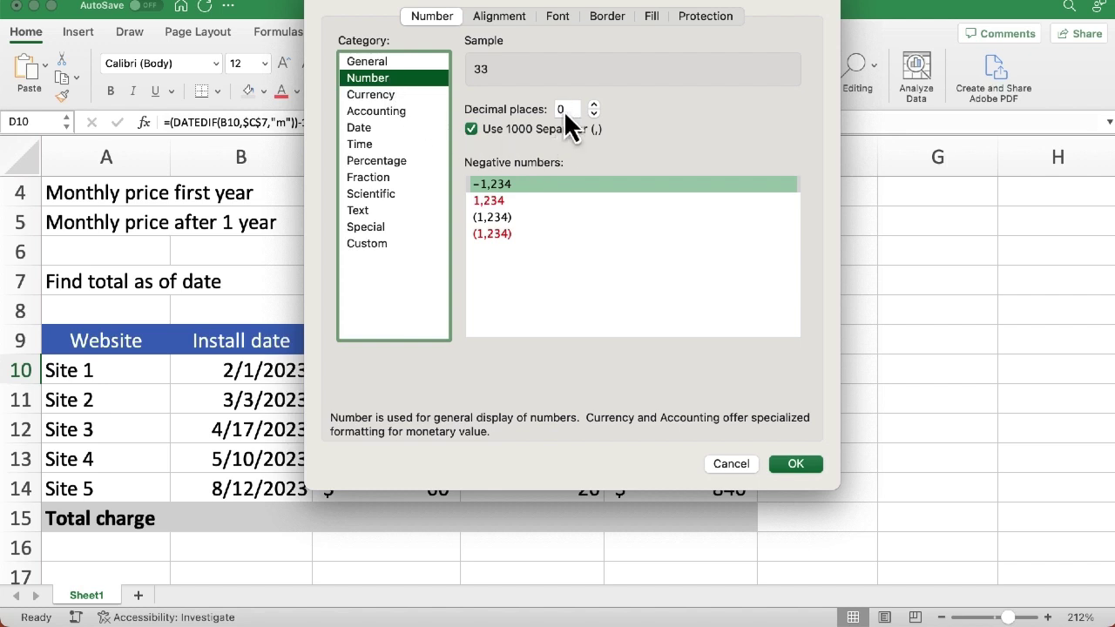
click(737, 462)
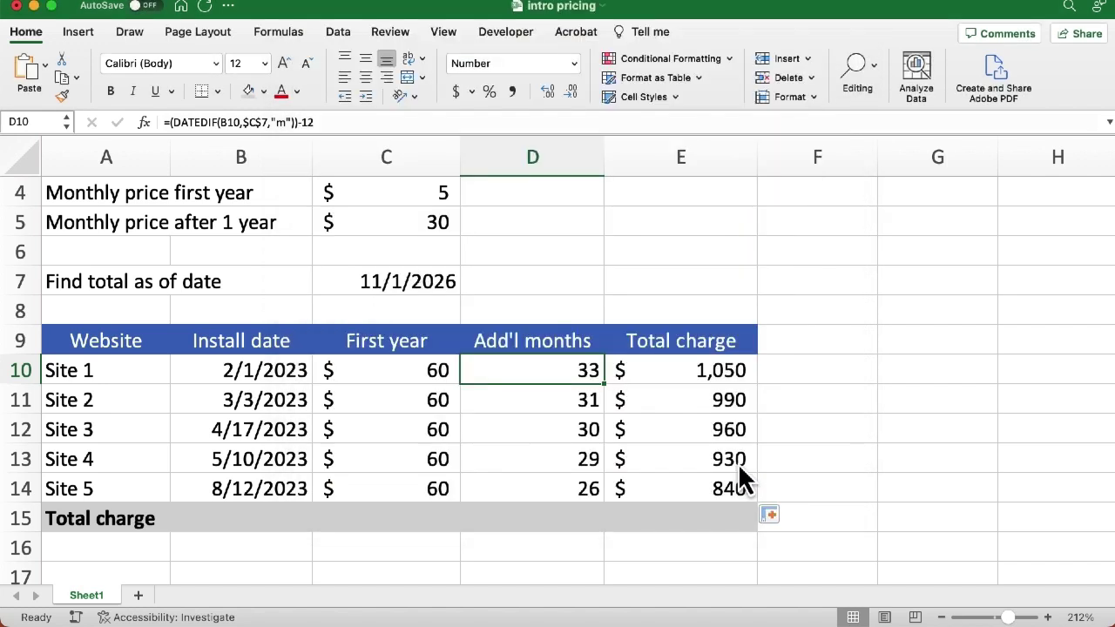
Add up the Total charge column with AutoSum in cell E15 of the Total charge row
click(704, 523)
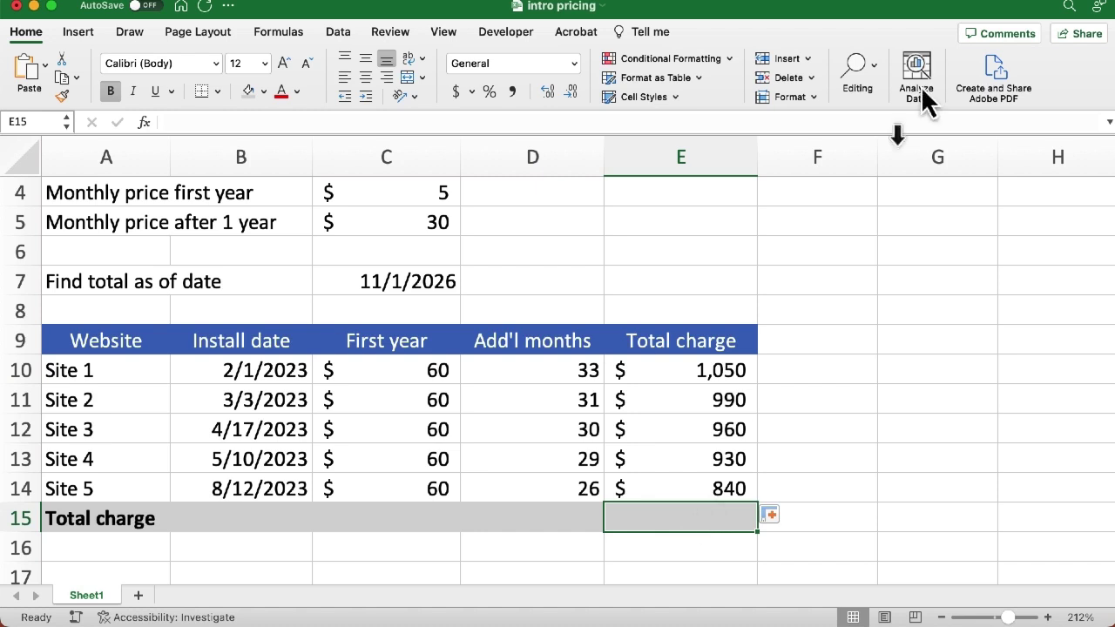
click(873, 67)
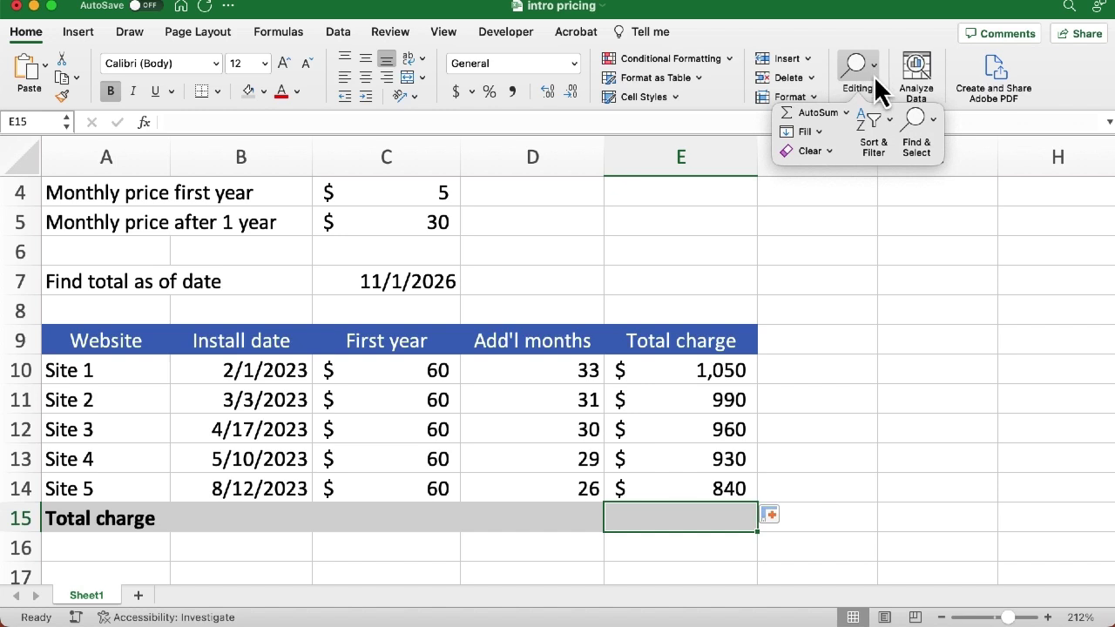
click(818, 113)
key(Return)
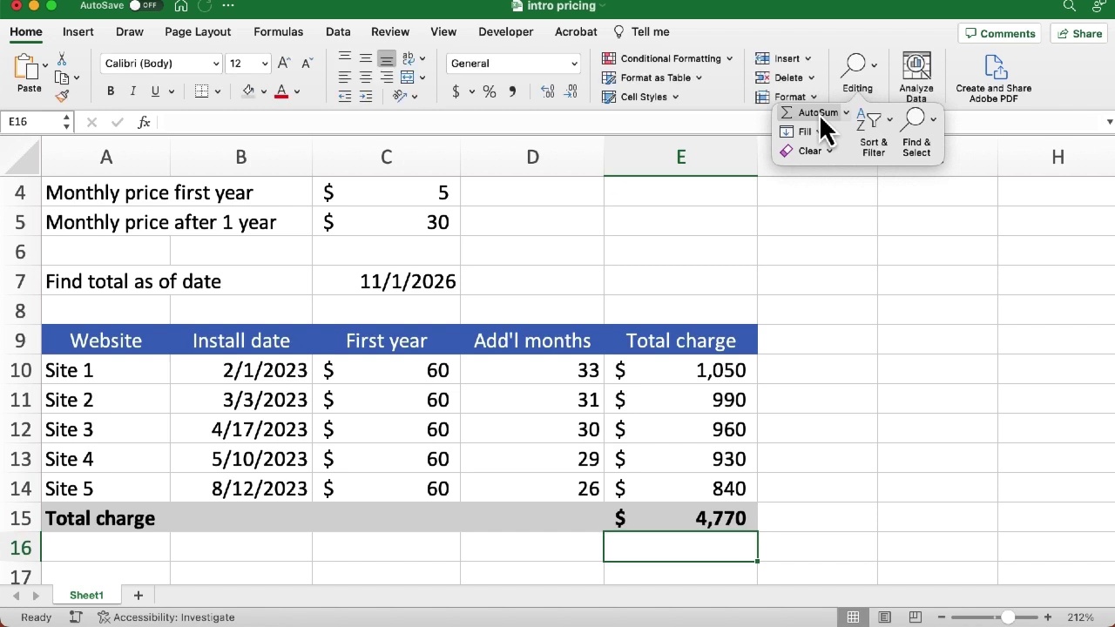